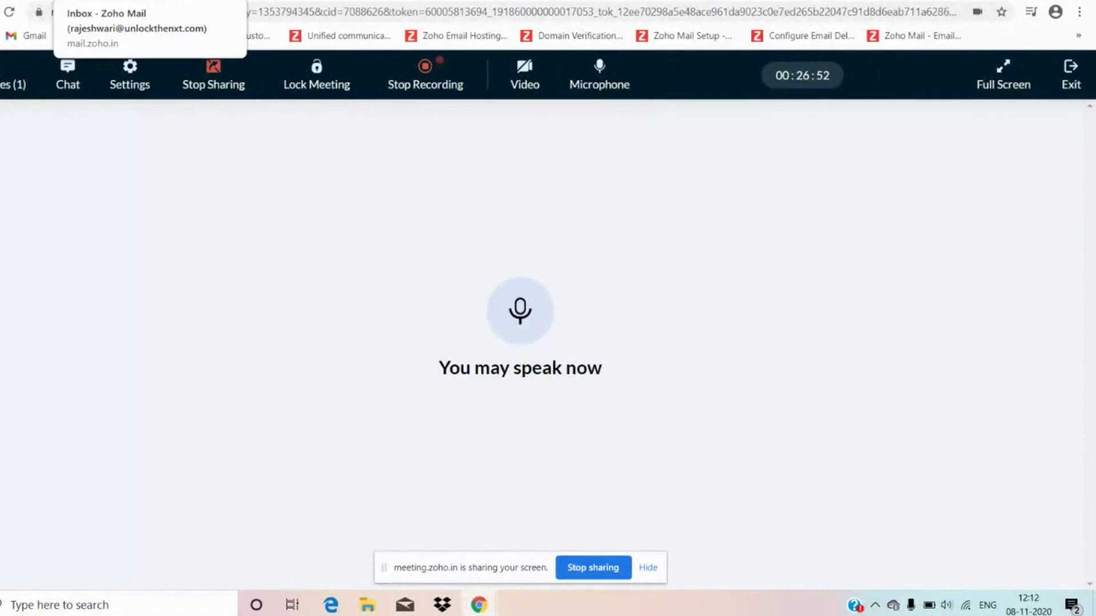
Switch to the Zoho Mail inbox tab showing the Zoho Writer promotional image
left_click(114, 0)
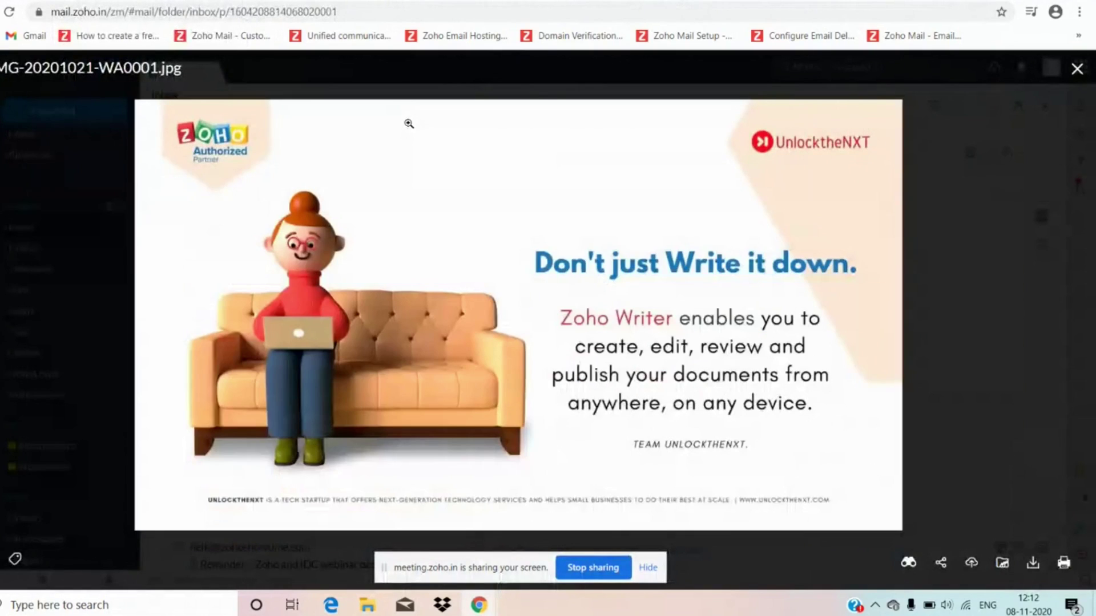
Zoom in on the IMG-20201021-WA0001.jpg attachment so it fills the preview
left_click(421, 216)
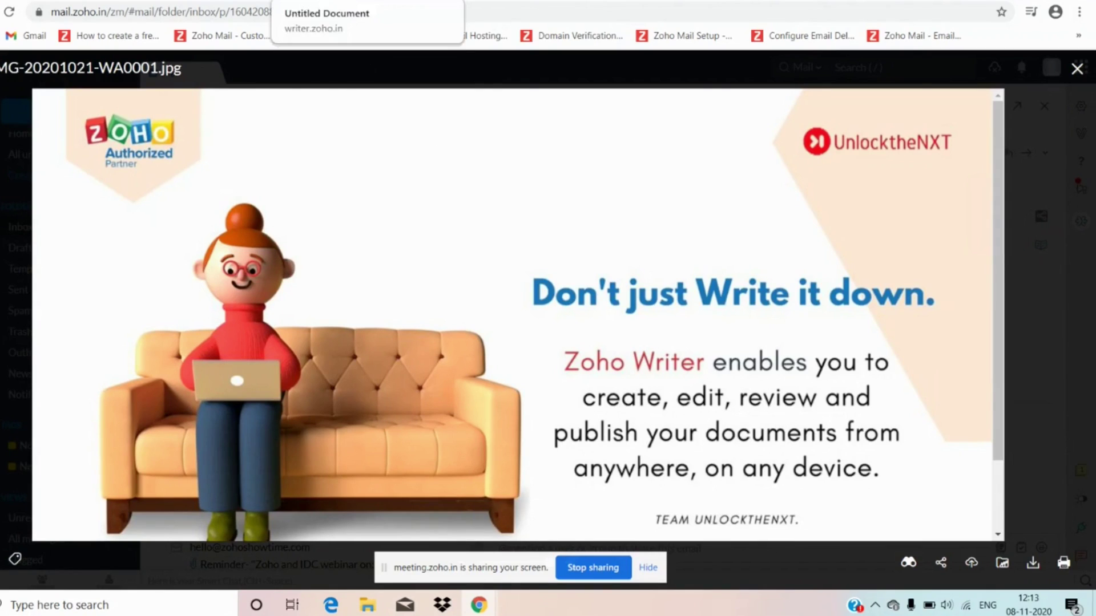
Switch to the open Untitled Document tab, then to the Writer home page's Resumes templates
left_click(343, 1)
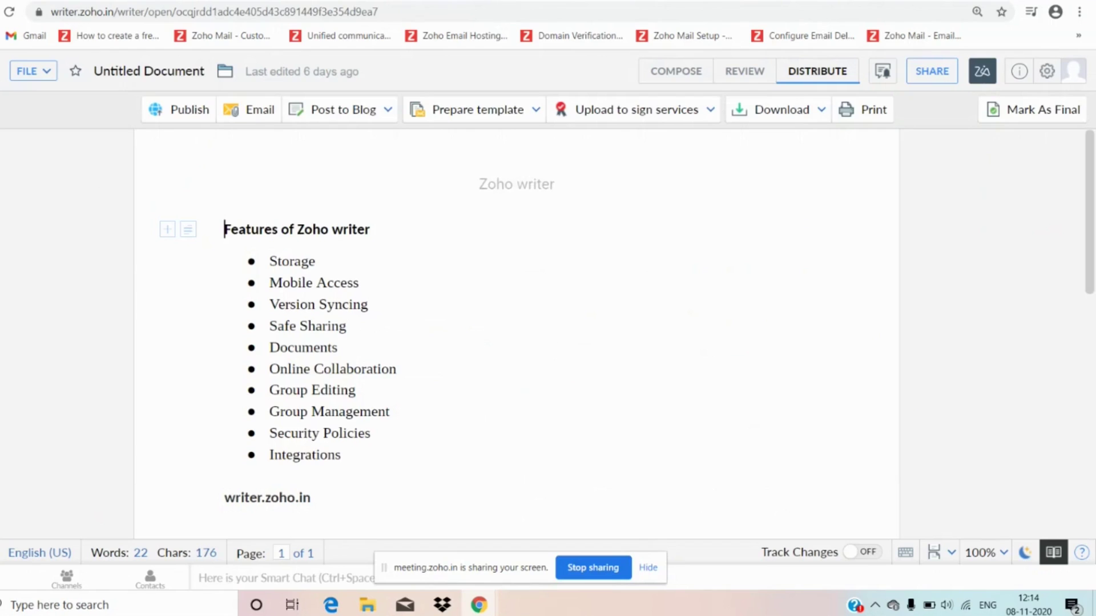
left_click(479, 1)
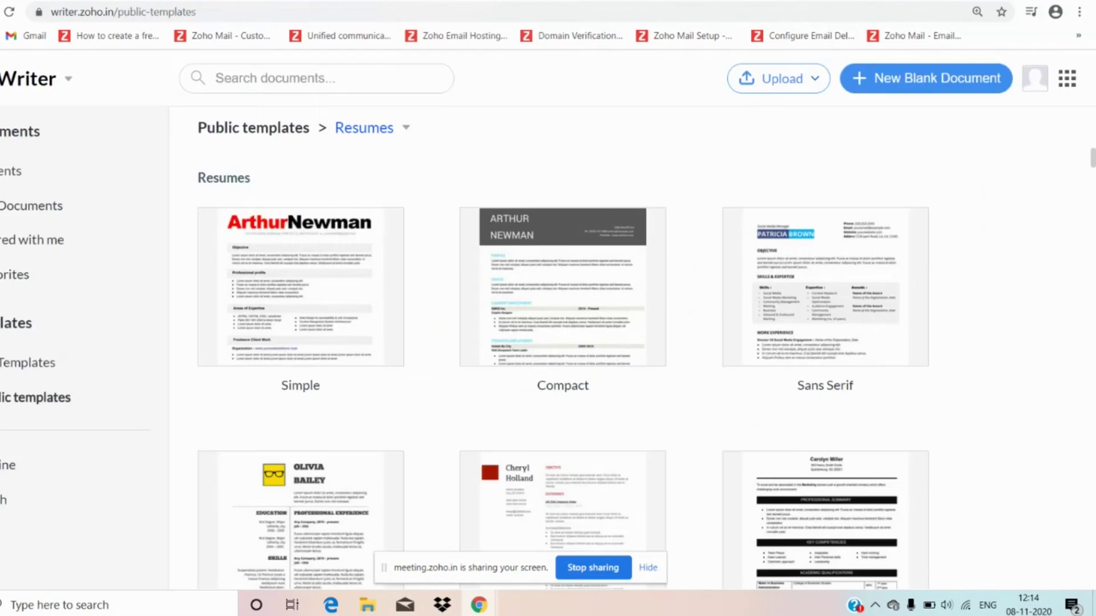
Browse Recents, My Documents, Shared with me, Favorites, My Templates, Public templates and Trash
left_click(7, 174)
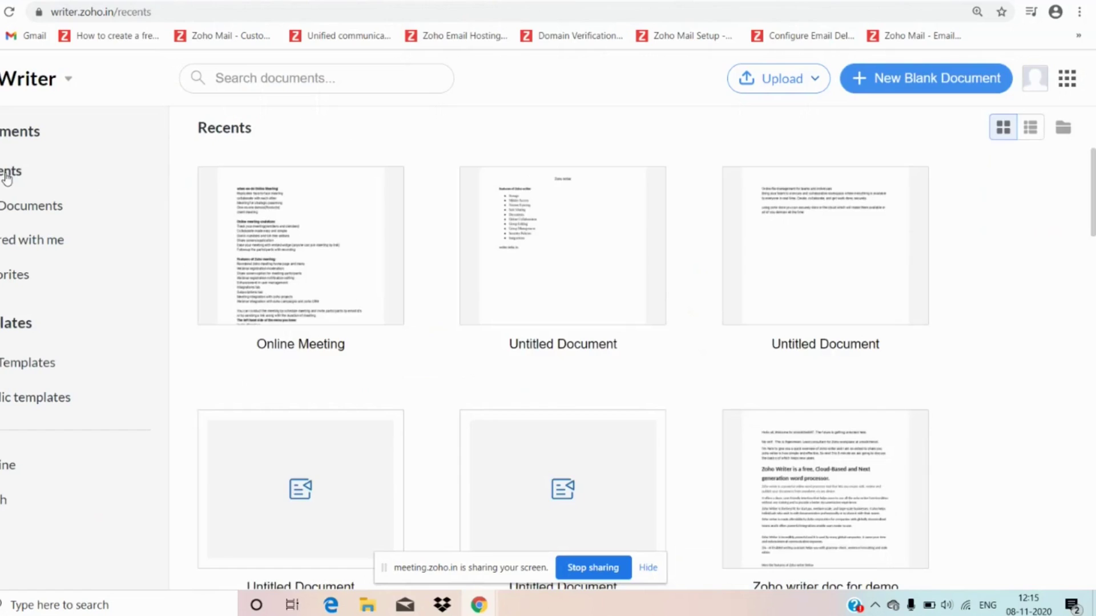
left_click(23, 209)
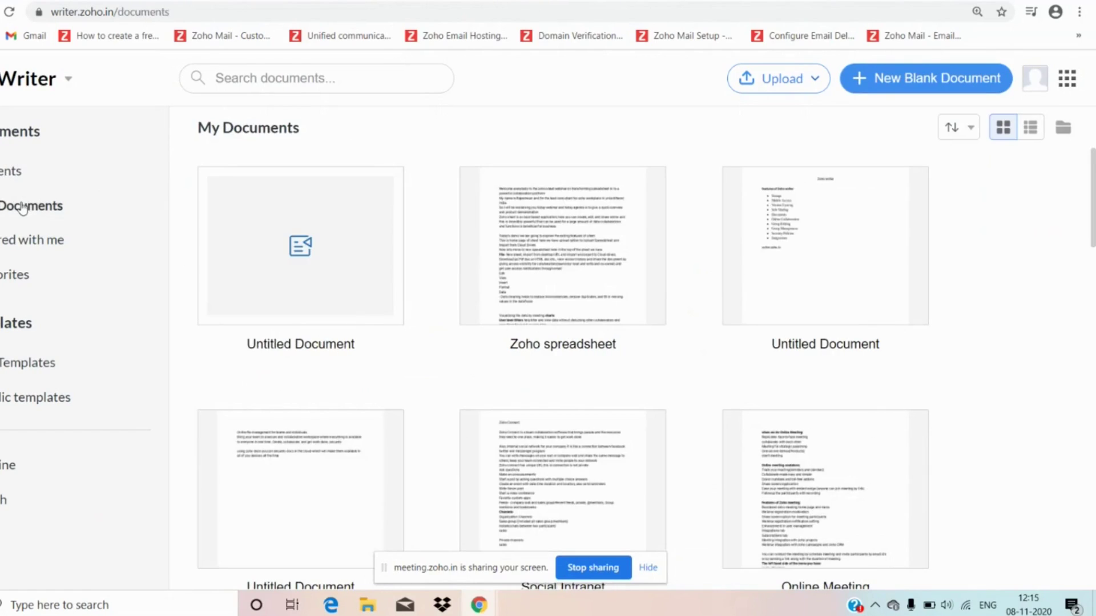
left_click(19, 242)
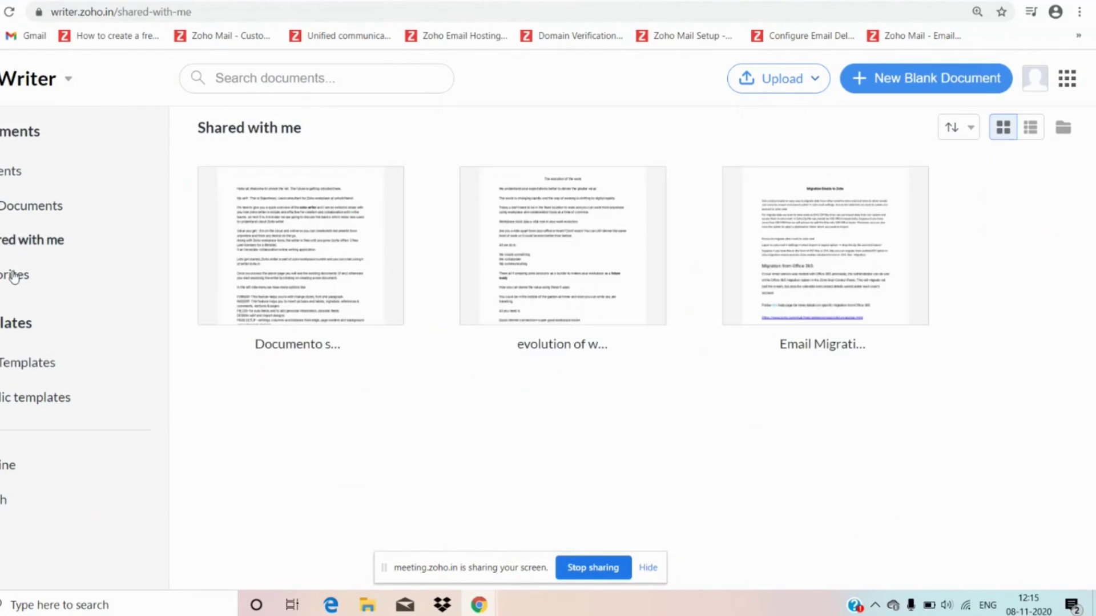
left_click(14, 276)
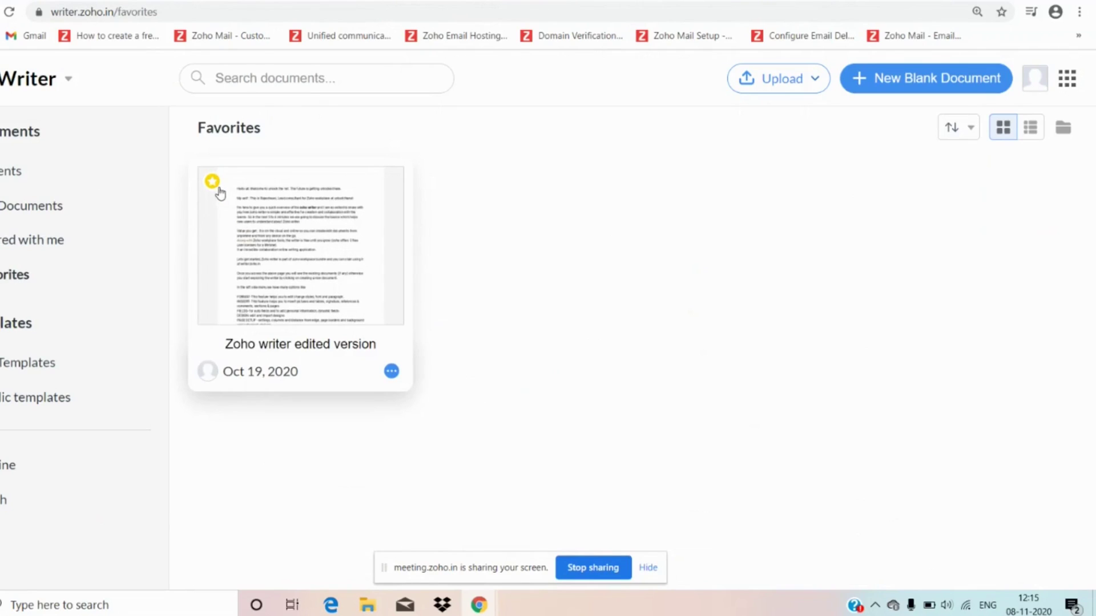
left_click(7, 365)
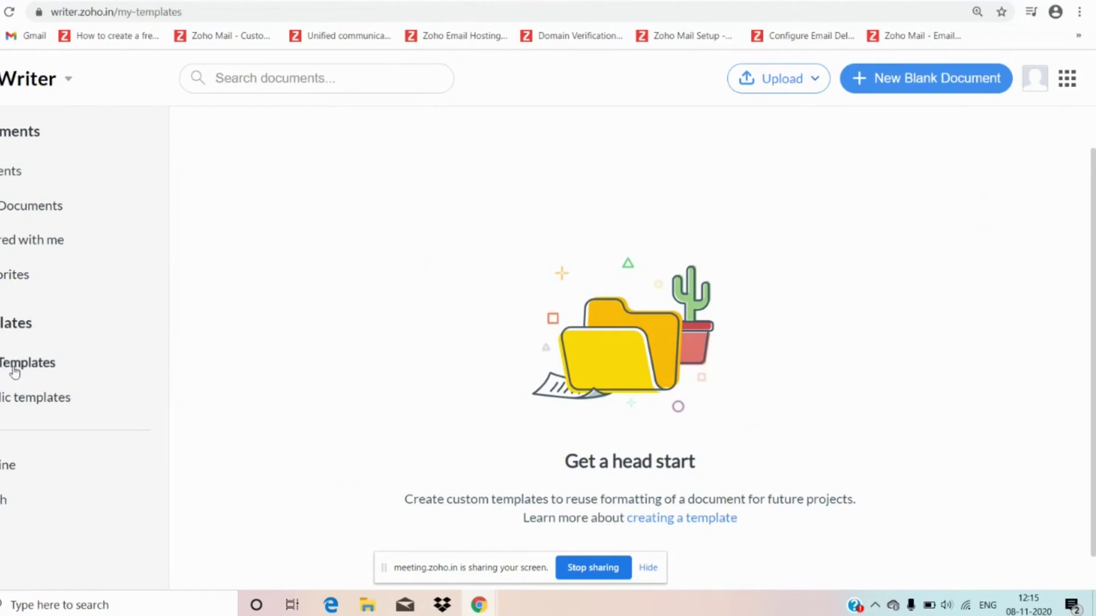
left_click(7, 402)
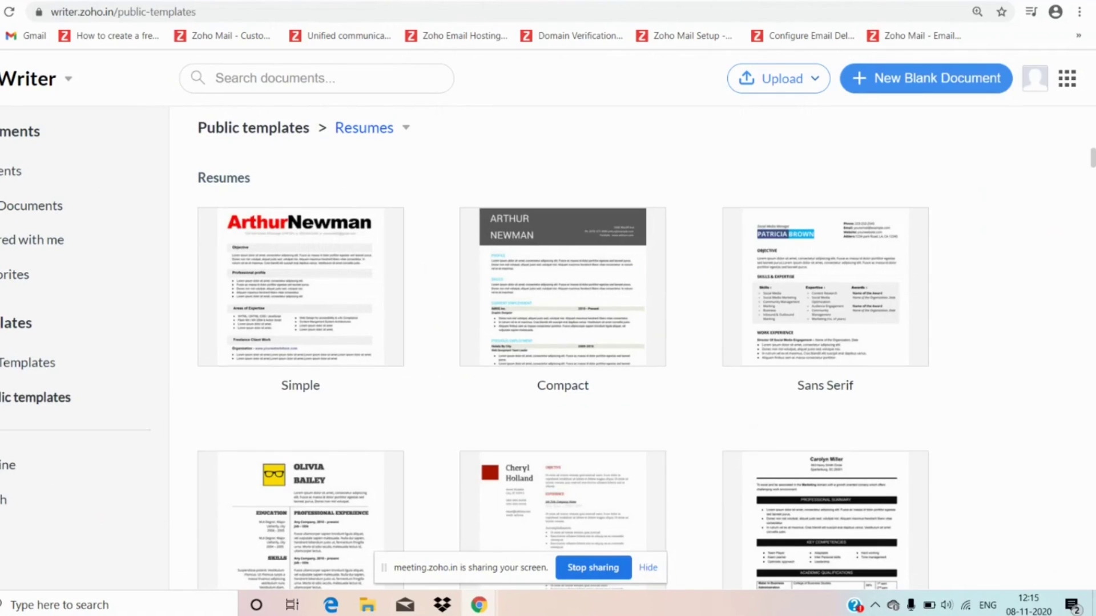
left_click(2, 500)
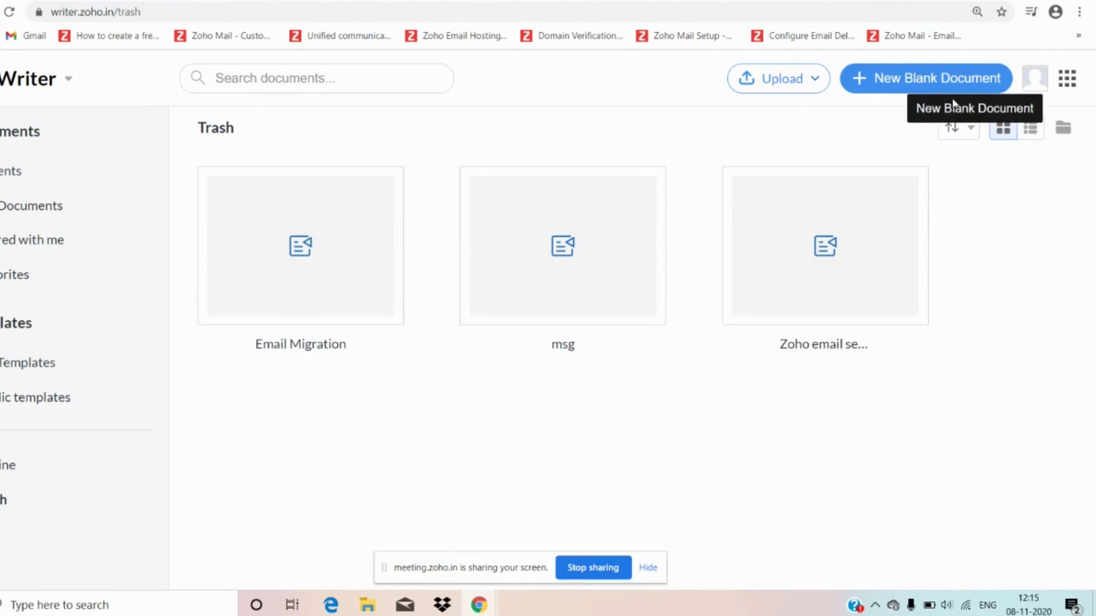
Check and dismiss the Trash sort options, then show the Zoho workplace apps list
left_click(968, 137)
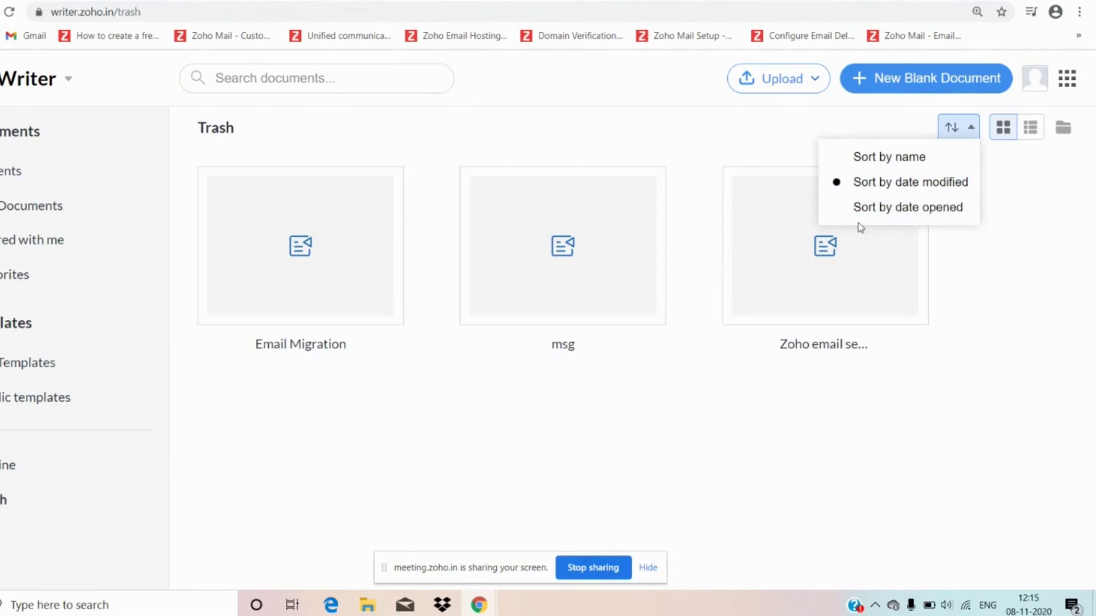
left_click(1007, 137)
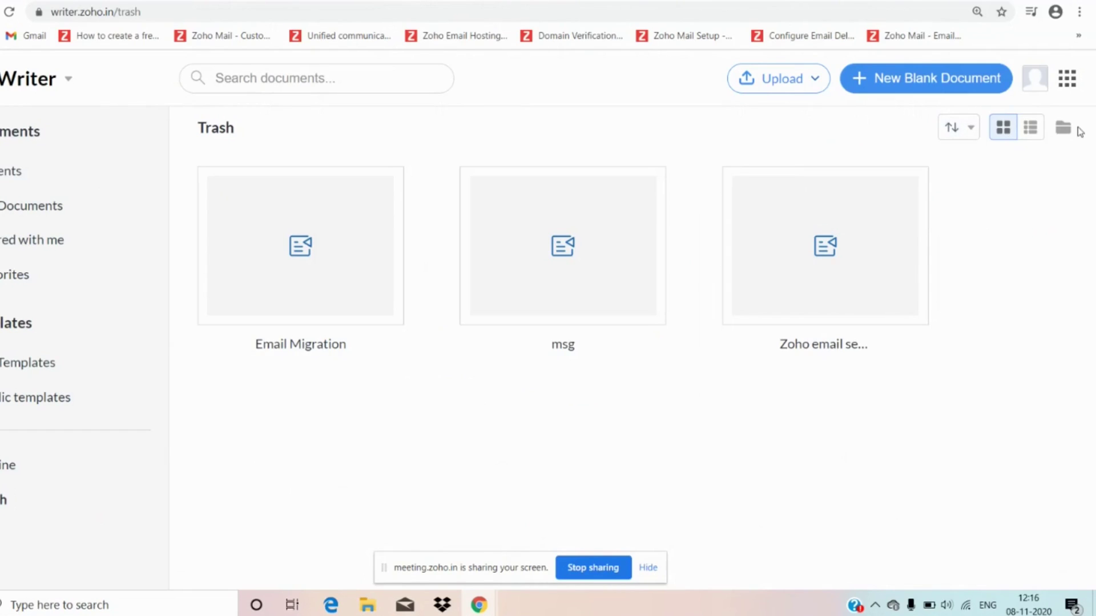
left_click(1067, 81)
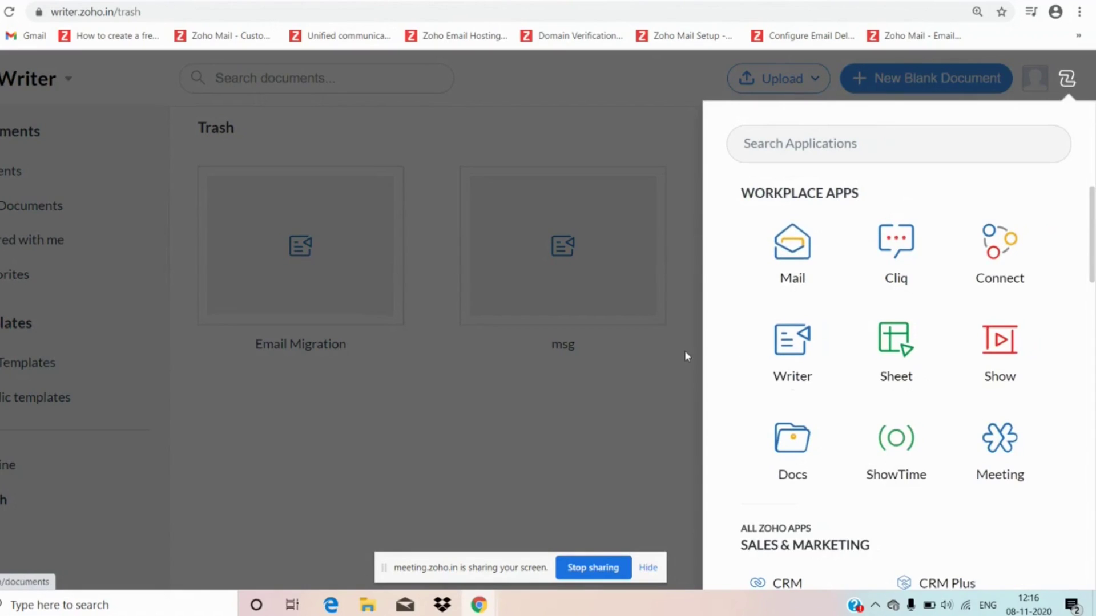
Close the Zoho apps launcher by clicking outside it
left_click(573, 107)
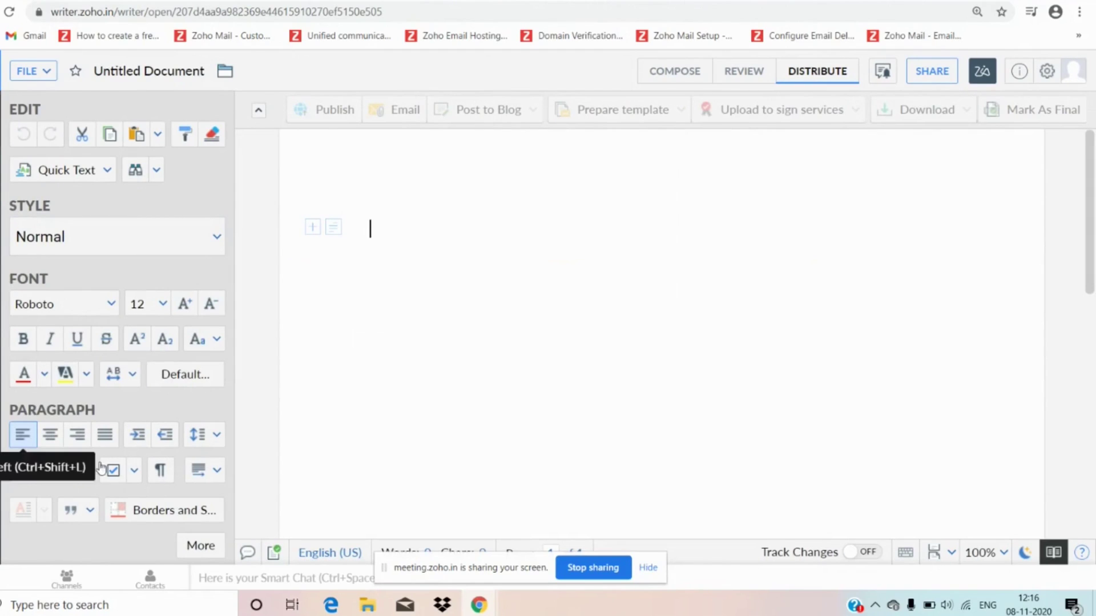
Scroll the left pane past Pictures & Tables, Signature and Fields to the Page Setup layout
scroll(26, 436, "down", 8)
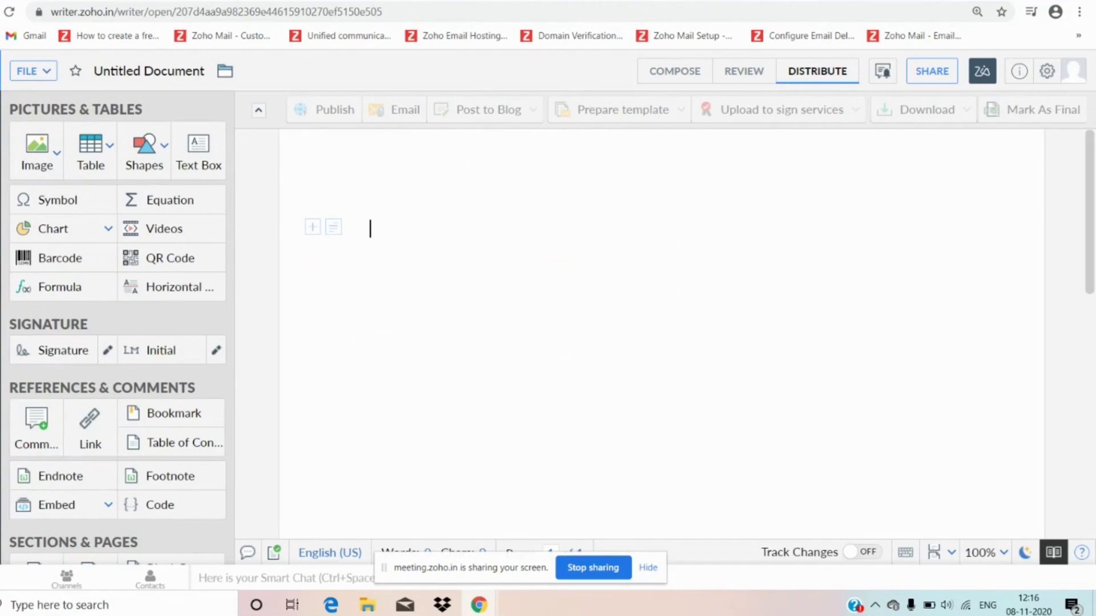
scroll(117, 326, "down", 10)
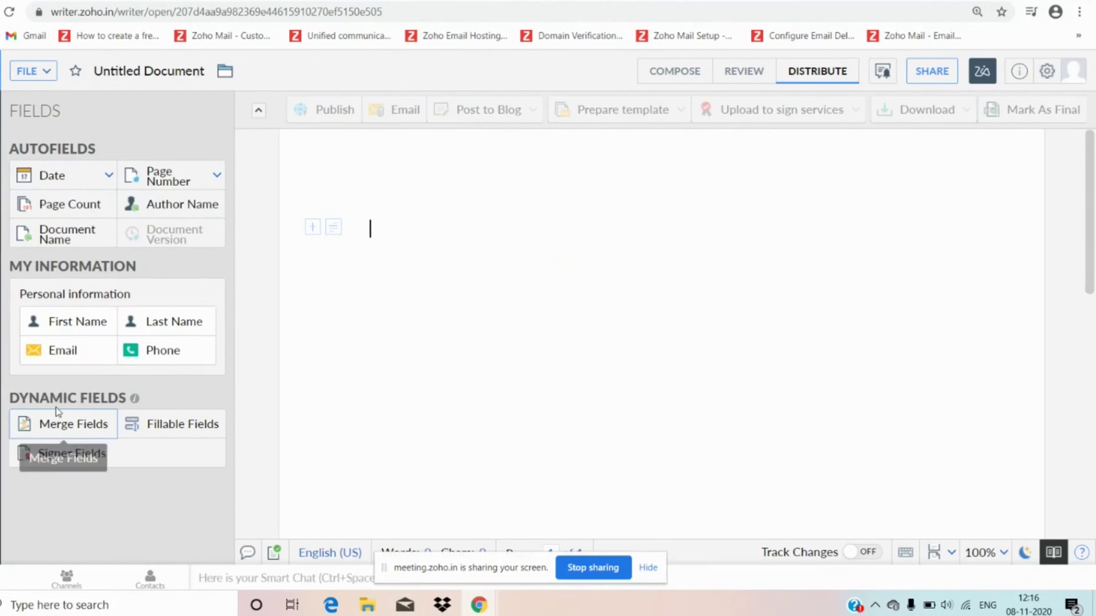
mouse_move(129, 406)
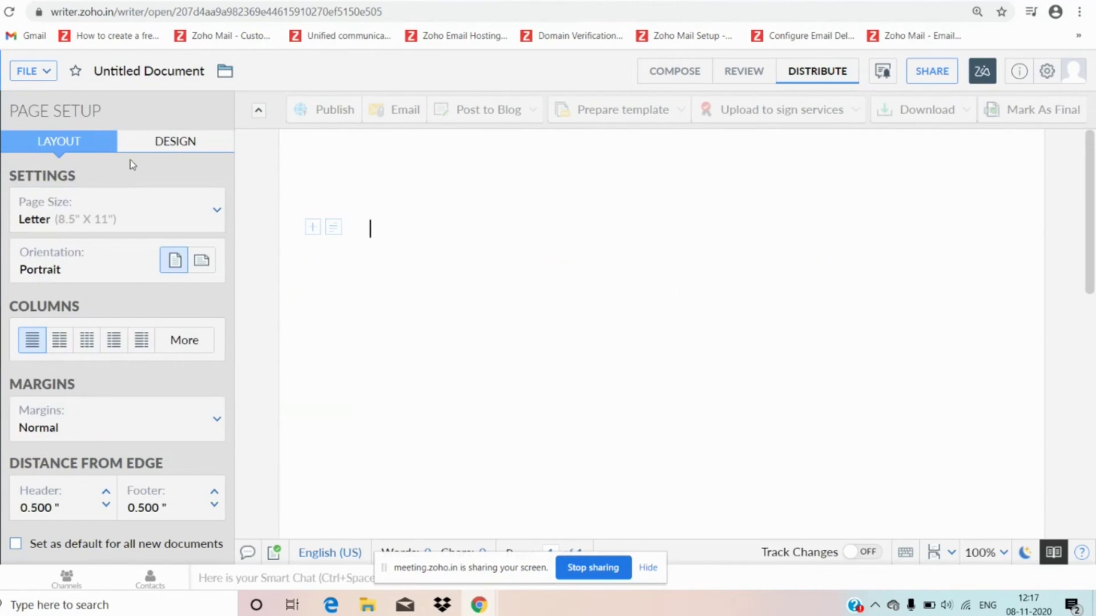
Show the Page Setup DESIGN options for page borders
left_click(168, 144)
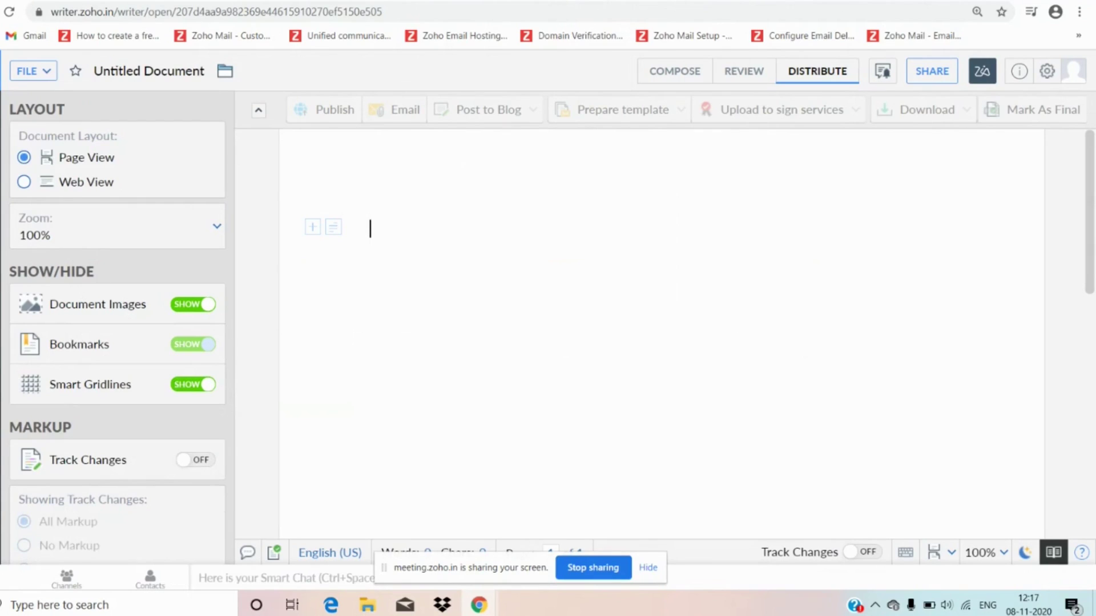
Scroll the Tools pane to reveal the Navigation, Editing, Review and Analyser sections
scroll(226, 339, "up", 5)
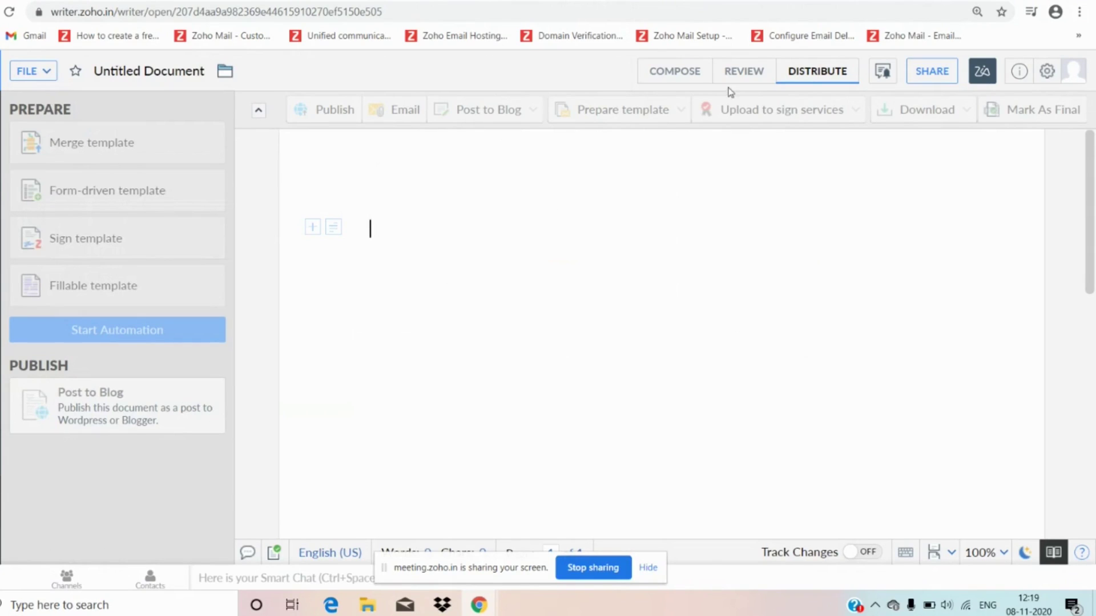
Look through the COMPOSE, REVIEW and DISTRIBUTE tabs in turn
left_click(675, 71)
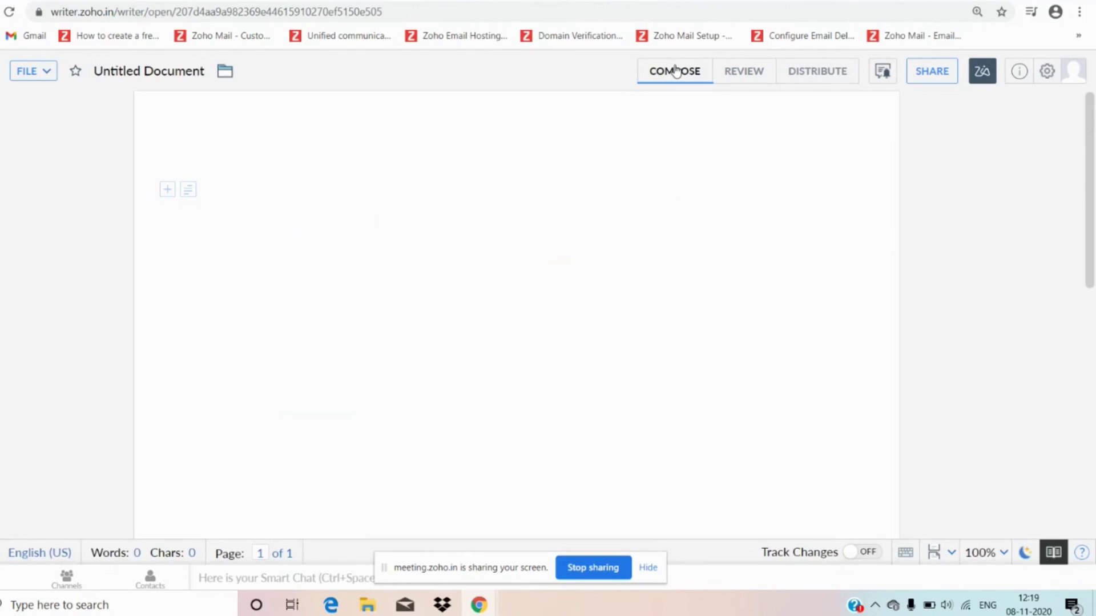
left_click(738, 74)
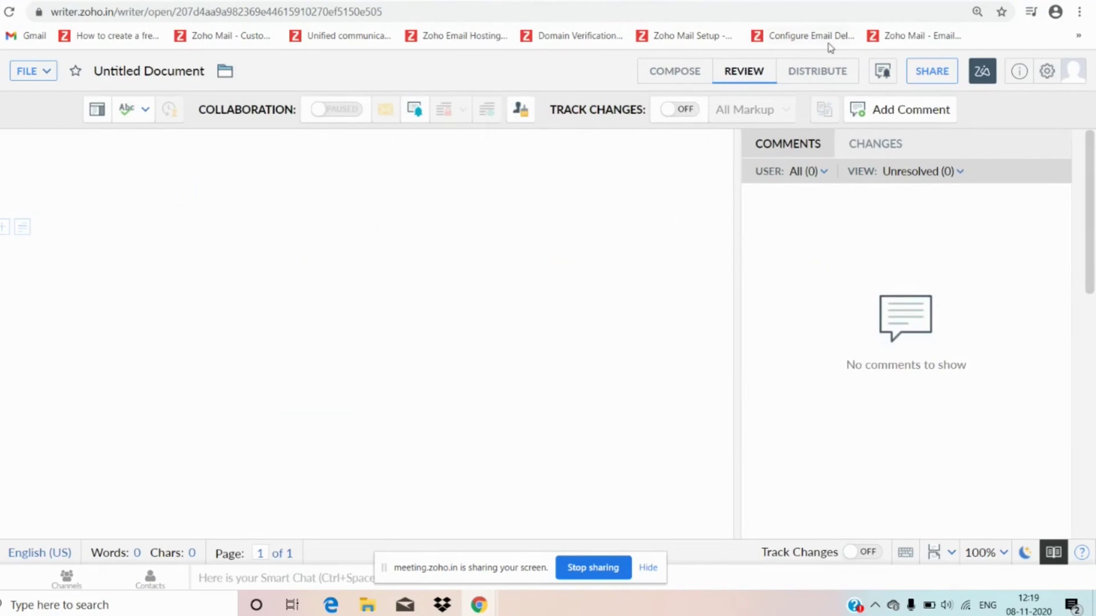
left_click(827, 70)
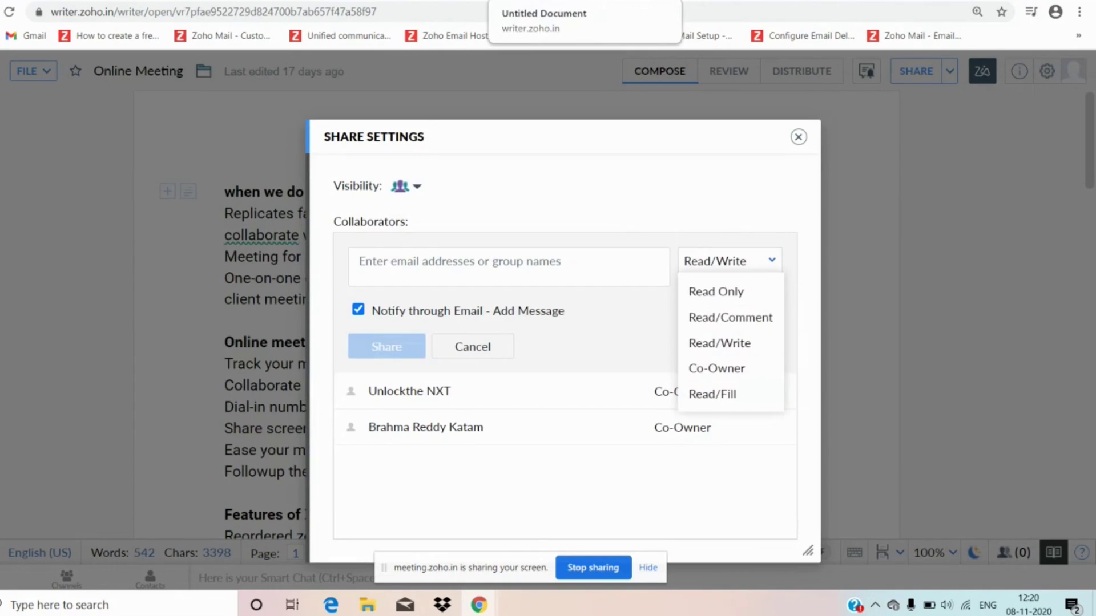
Close Share Settings, check the Online Meeting document's collaborators, then return to the text
left_click(548, 2)
key("ctrl+shift+Tab")
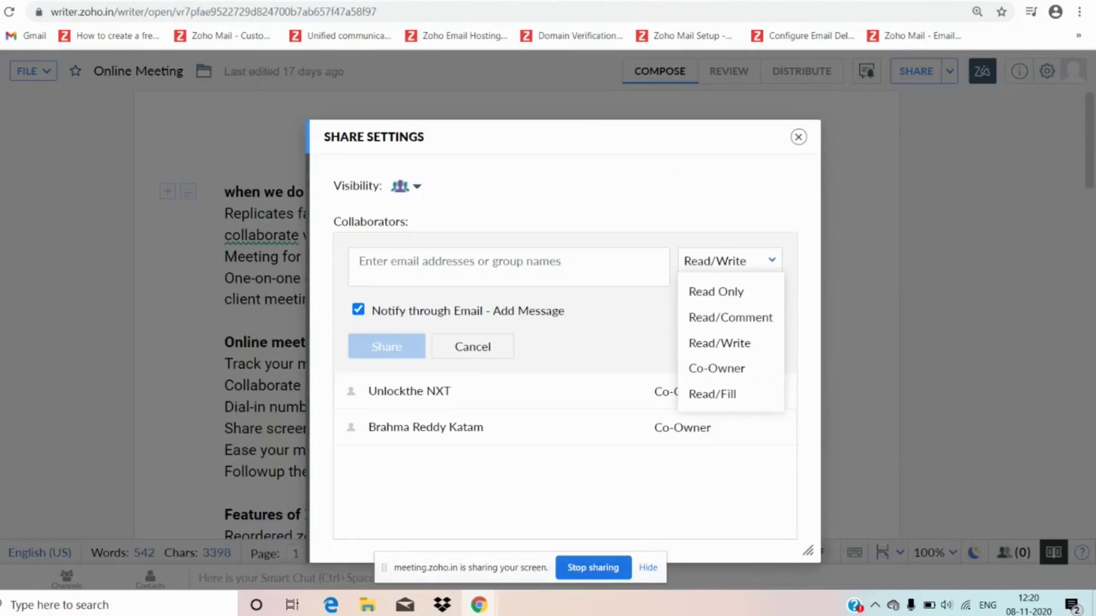
left_click(804, 136)
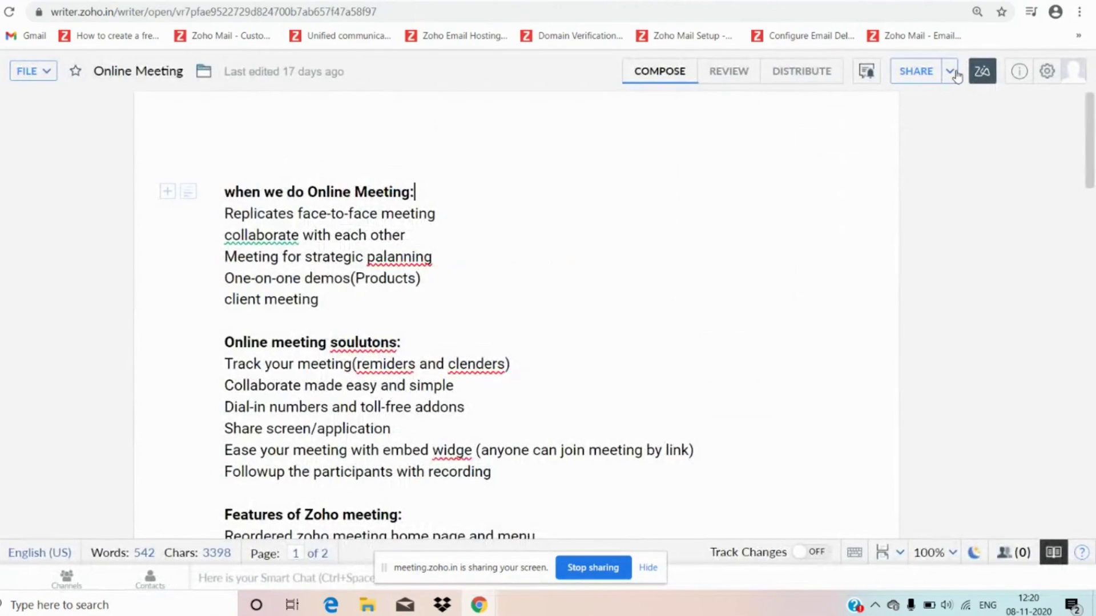
left_click(951, 72)
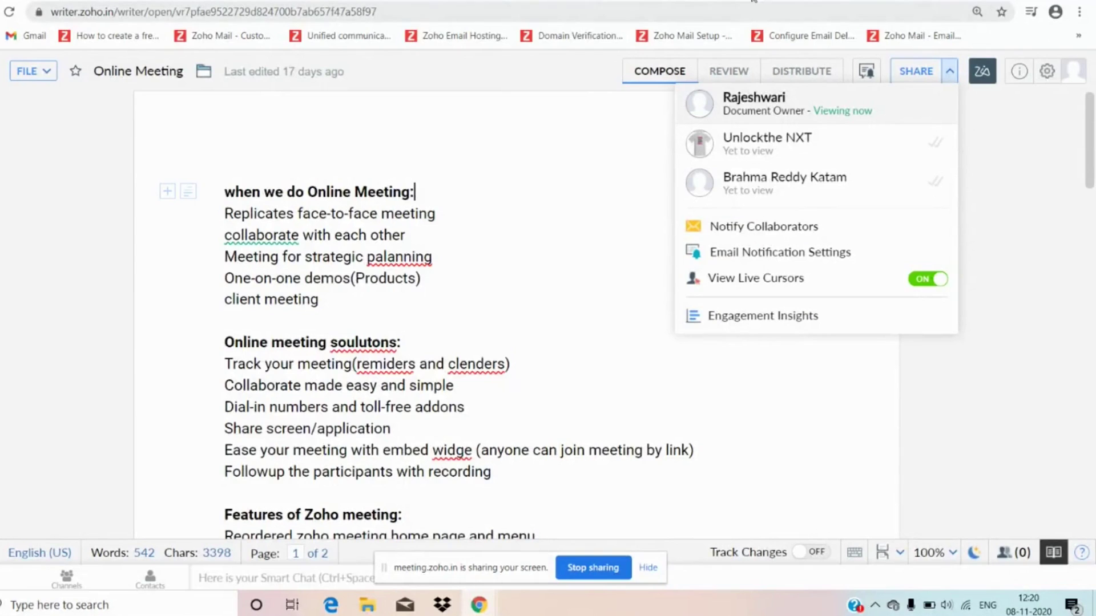
left_click(251, 192)
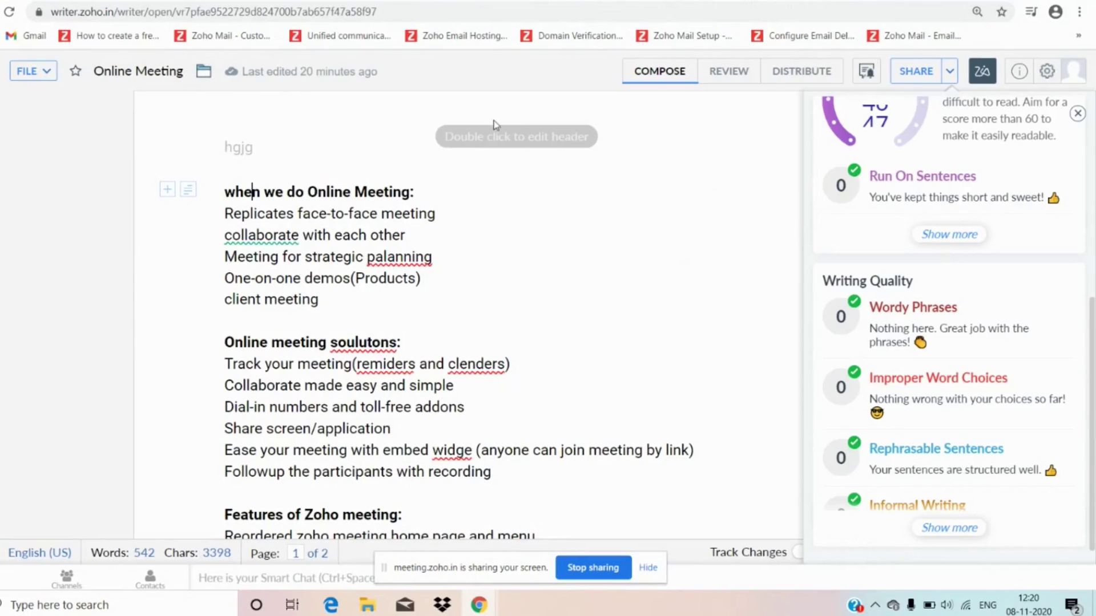
Add the text 'jhghfg' to the page header and exit header editing
double_click(485, 133)
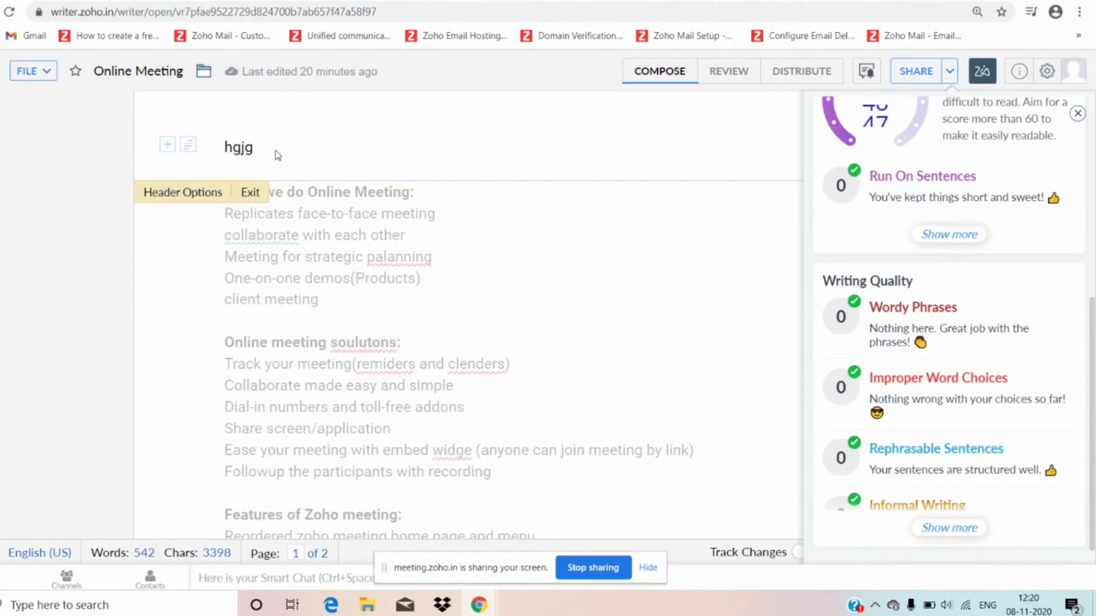
type("jhghfg")
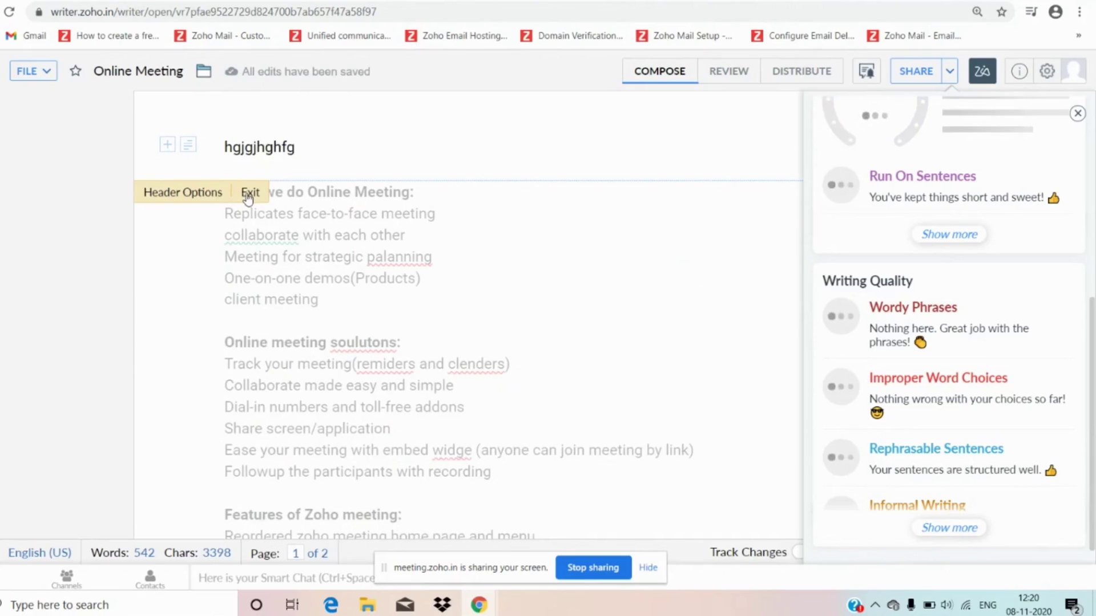
left_click(250, 193)
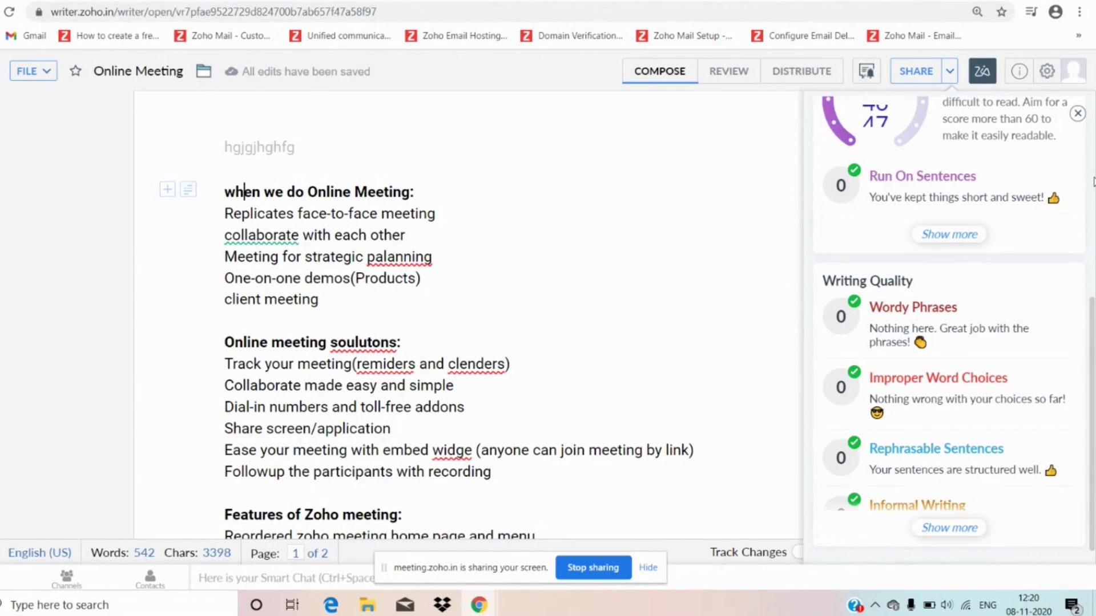
Read through Zia's writing scores, then show the Online Meeting document's properties
scroll(1093, 181, "up", 5)
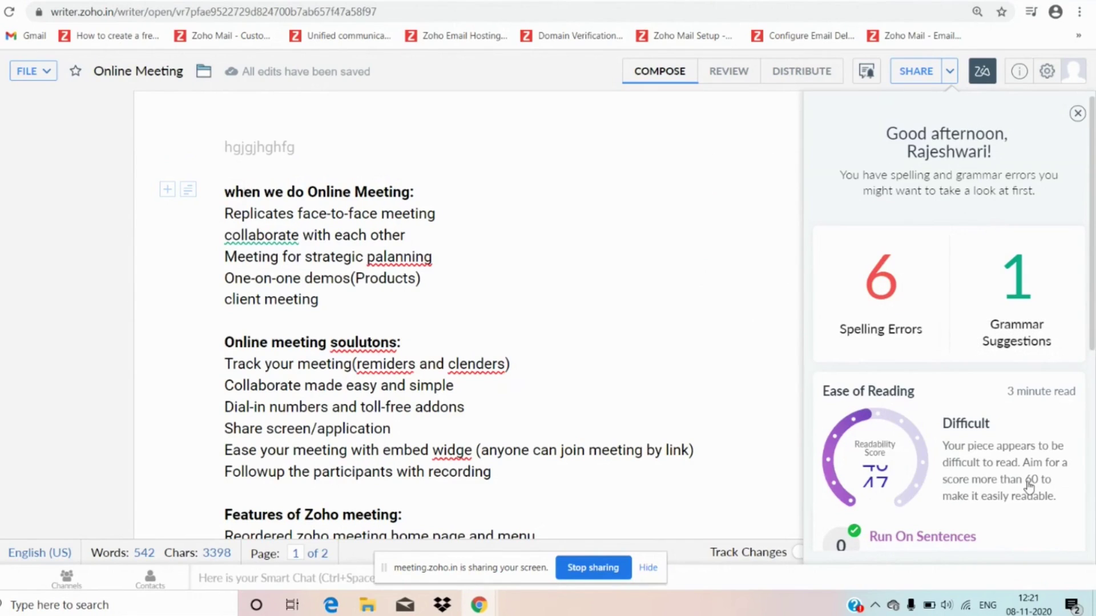
scroll(1092, 495, "down", 6)
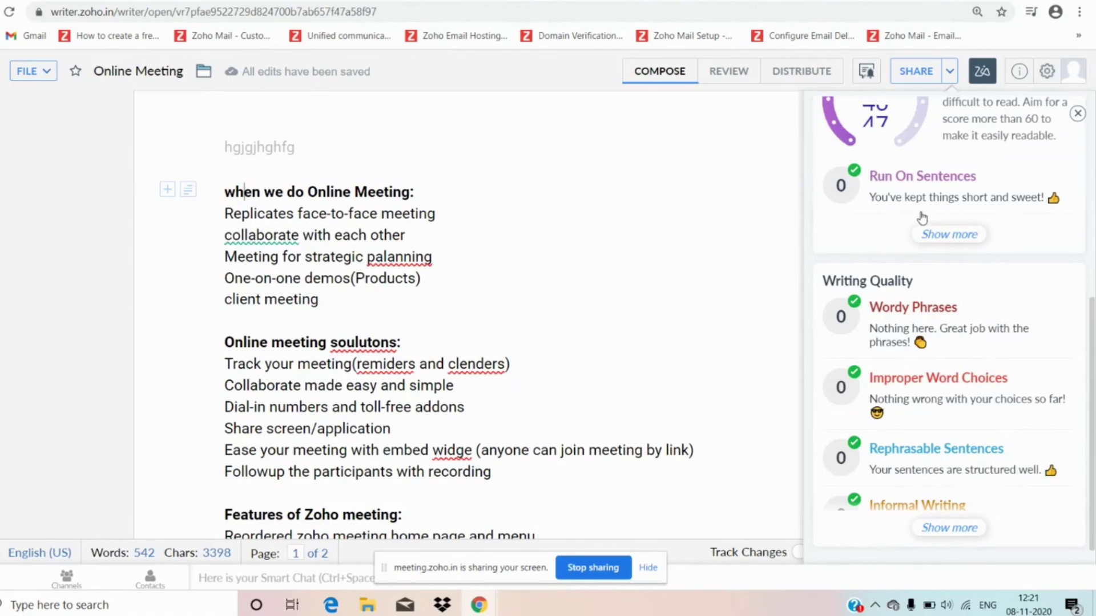
left_click(1018, 79)
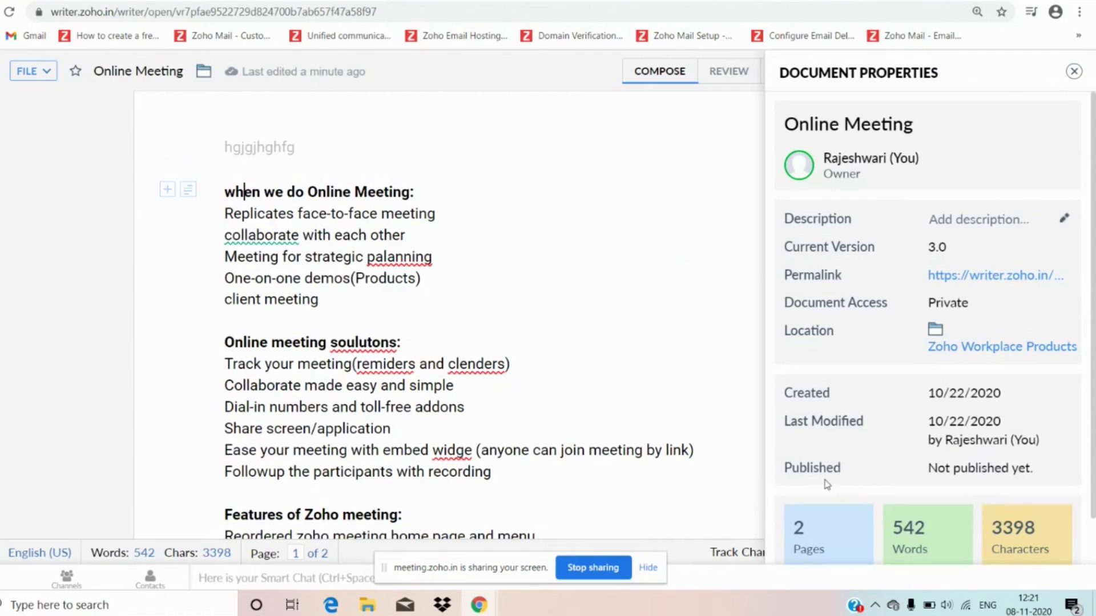
Close the Document Properties panel
left_click(732, 370)
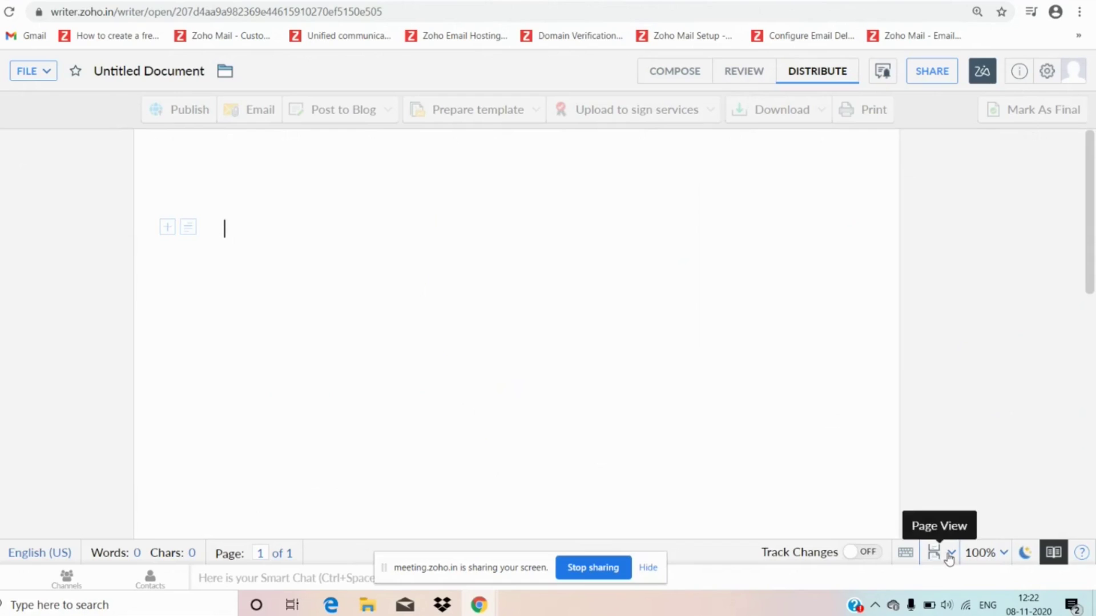
left_click(906, 552)
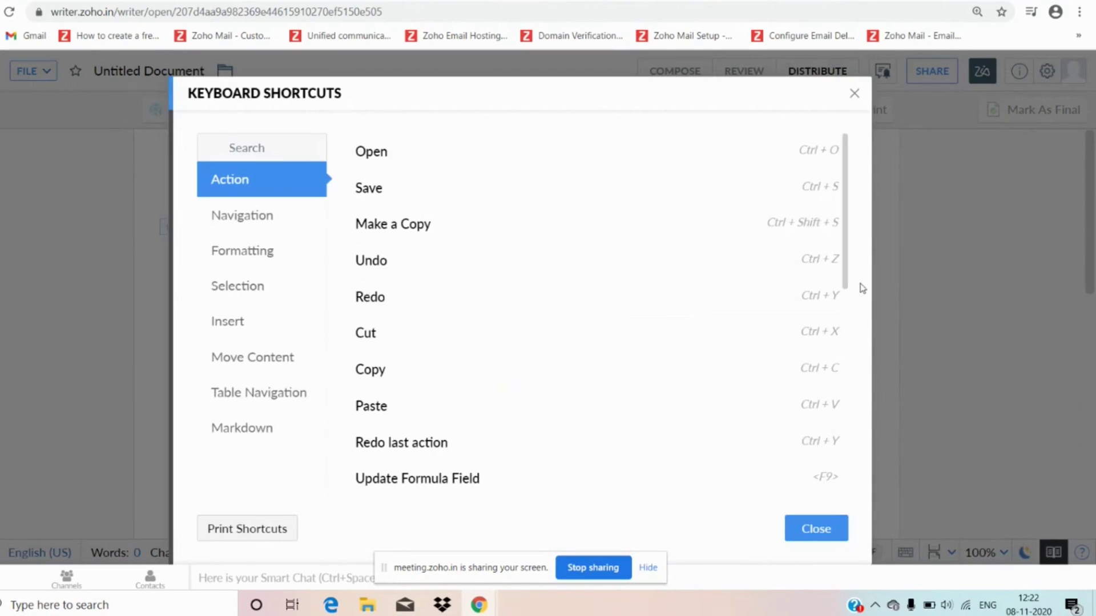
left_click(855, 94)
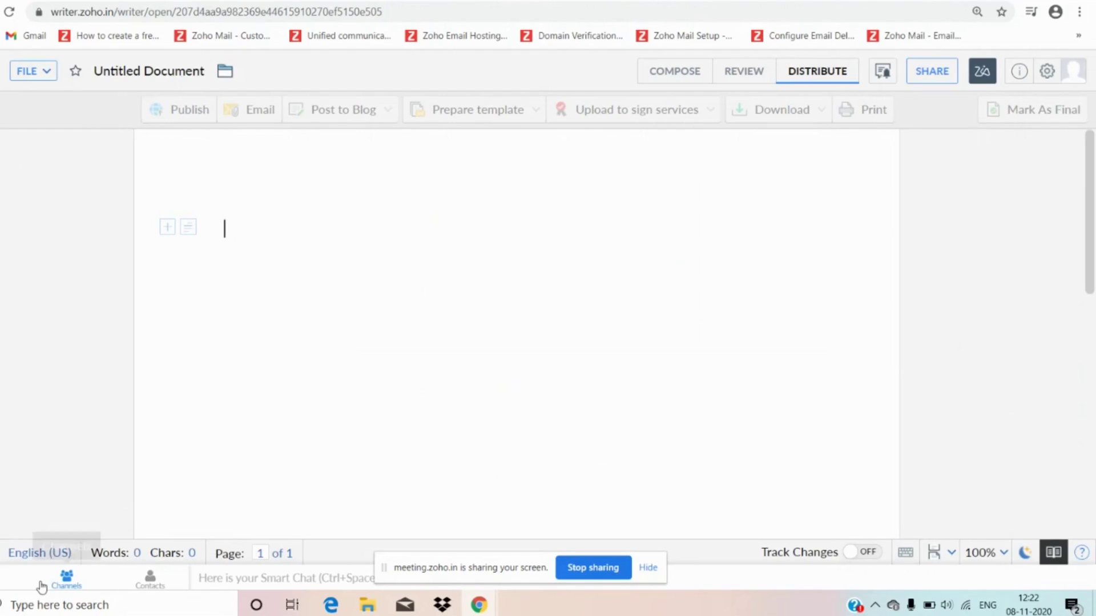
Open the chat channels and show the Contacts list
left_click(65, 579)
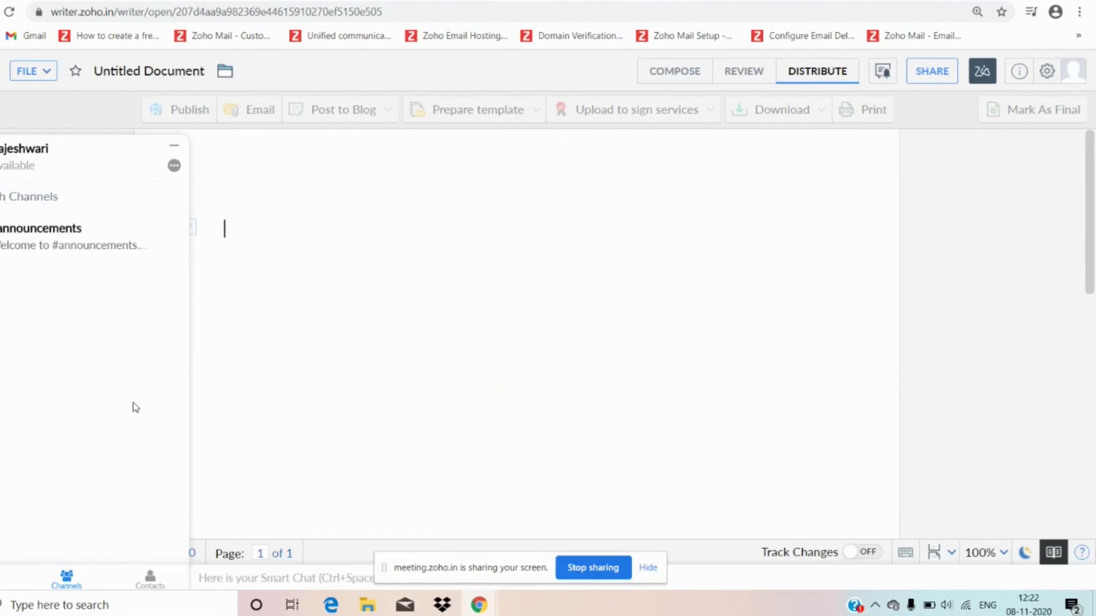
left_click(151, 580)
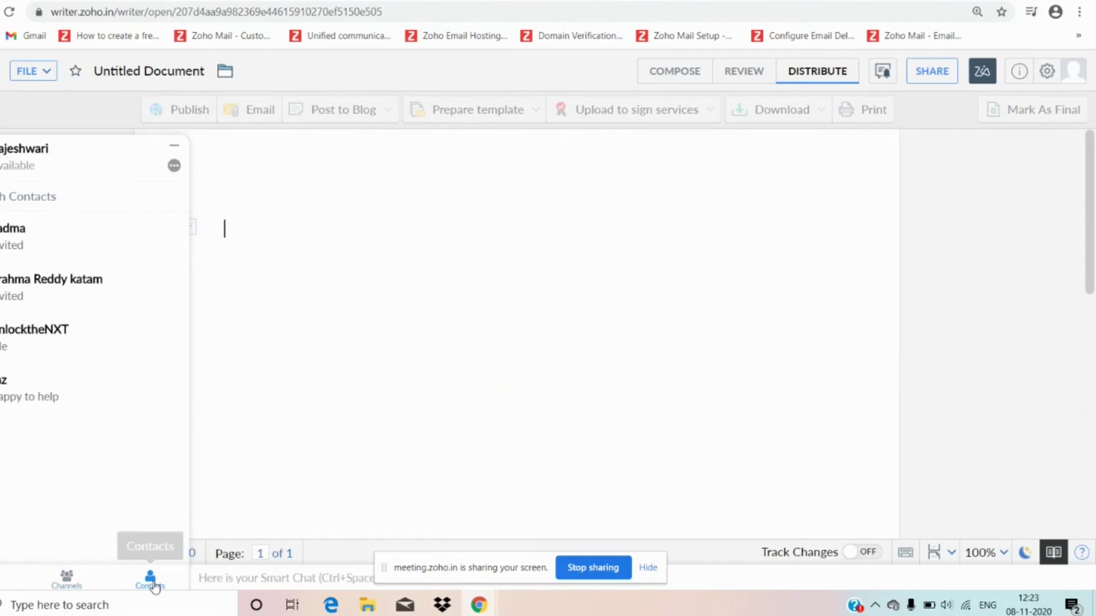